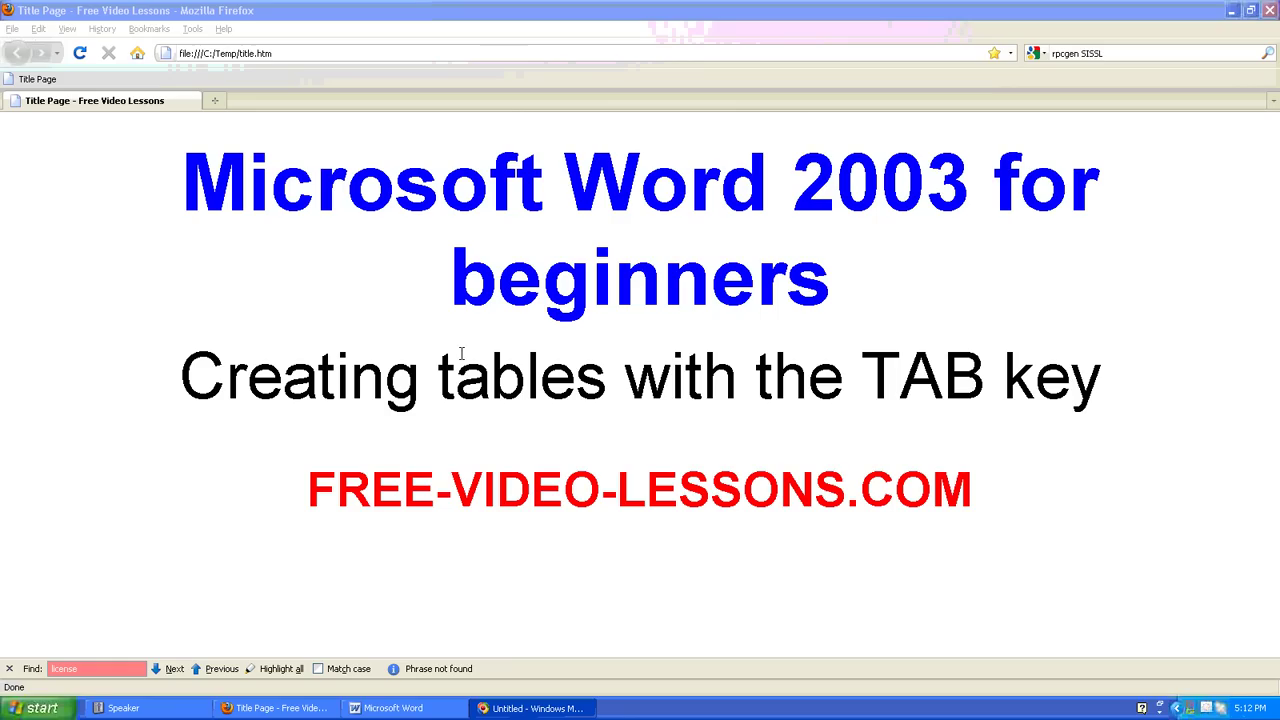
- Switch to Microsoft Word and create a new blank document
click(380, 716)
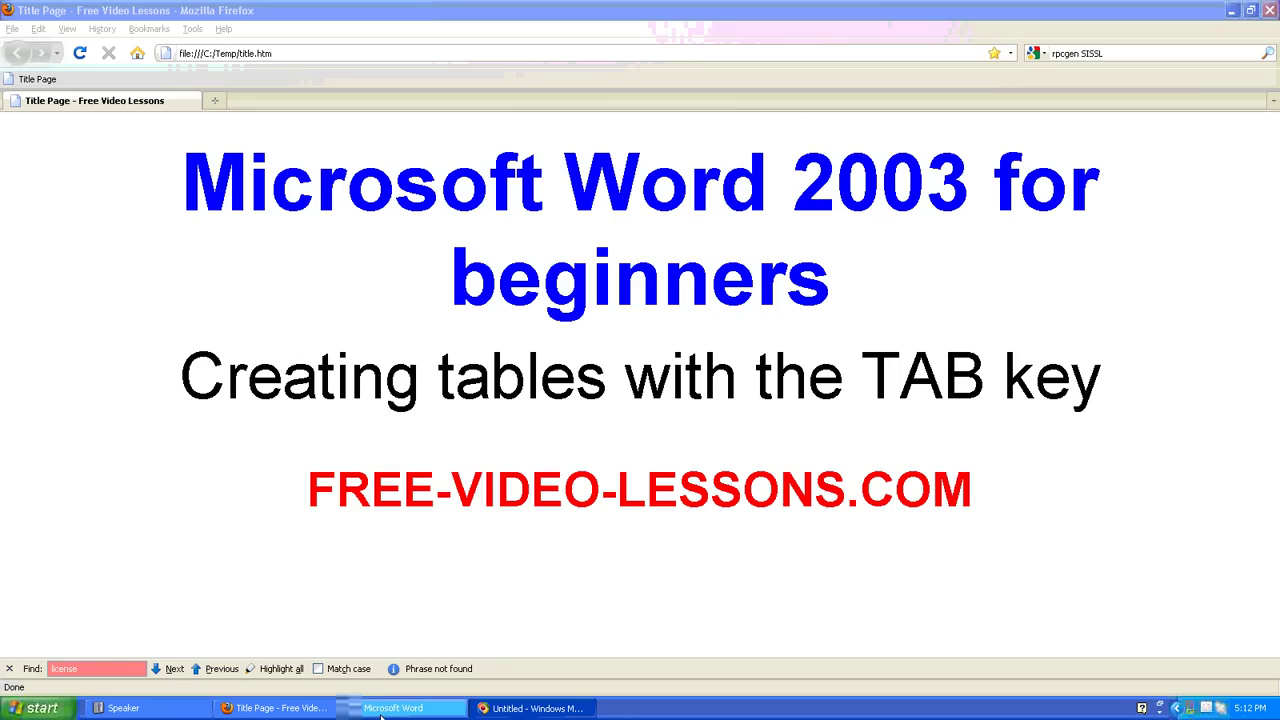
click(380, 716)
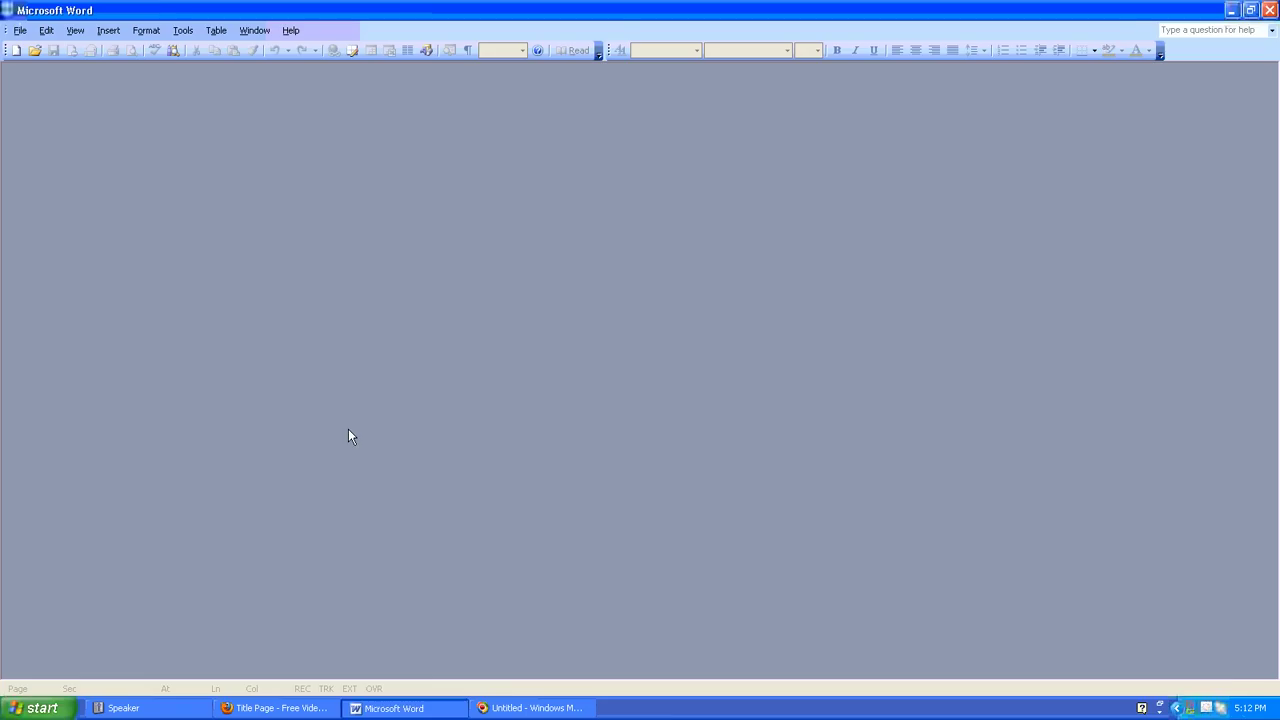
key(ctrl+n)
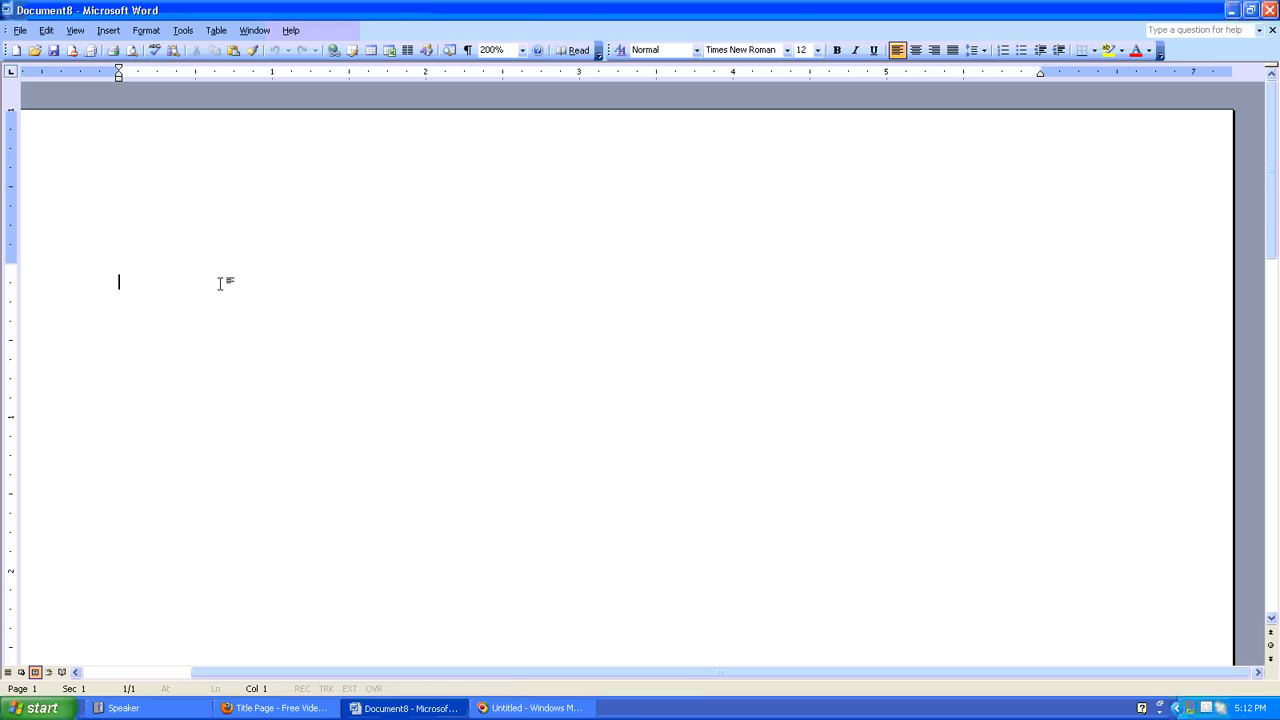
- Type 'Service #1', 'Service Description' and '$1' on the first line, fixing a typo
text(Service)
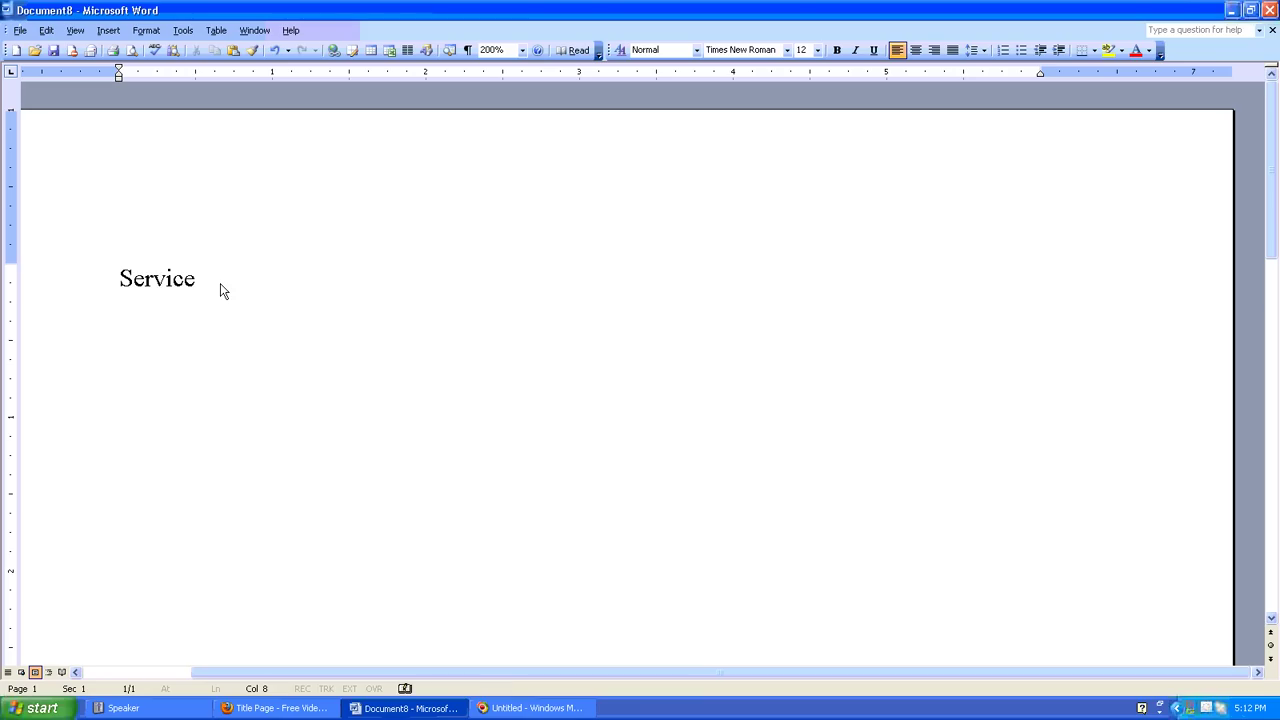
text( #1 service)
key(BackSpace)
key(BackSpace)
key(BackSpace)
key(BackSpace)
key(BackSpace)
key(BackSpace)
key(BackSpace)
key(BackSpace)
text(Service Desc)
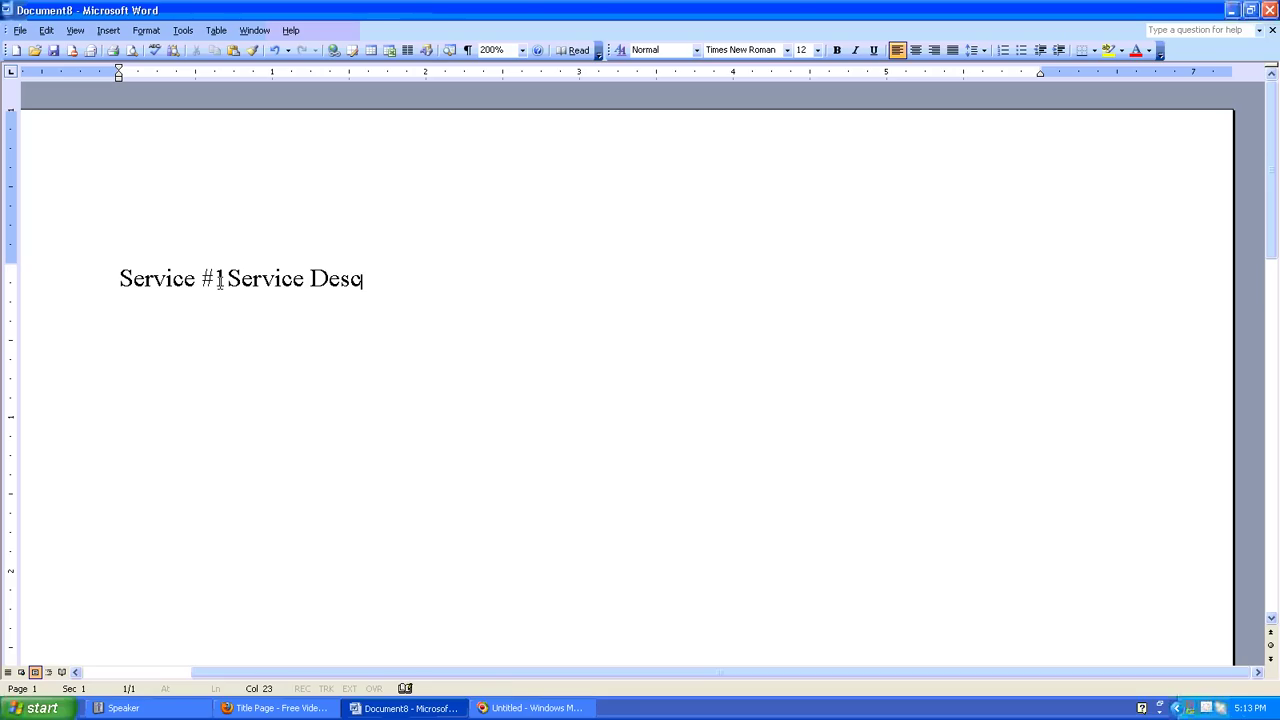
text(ription$1)
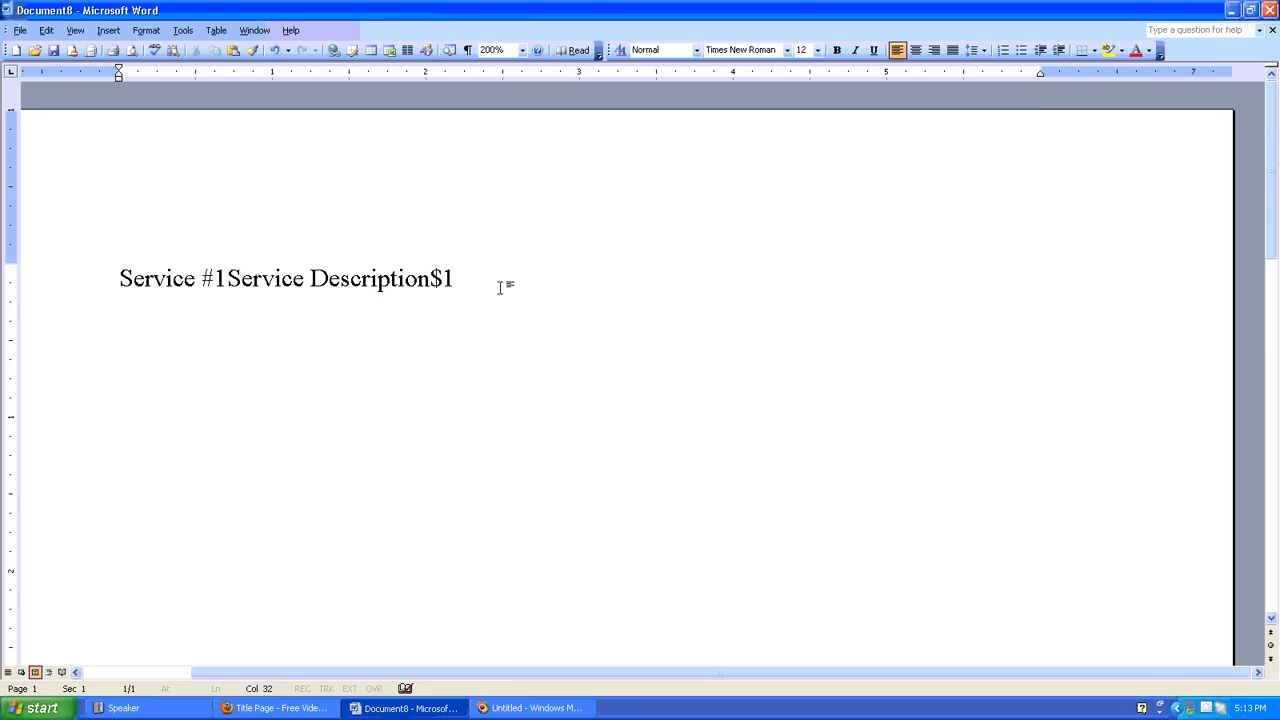
- Cut the service line and paste it back as several copies
click(46, 282)
key(Delete)
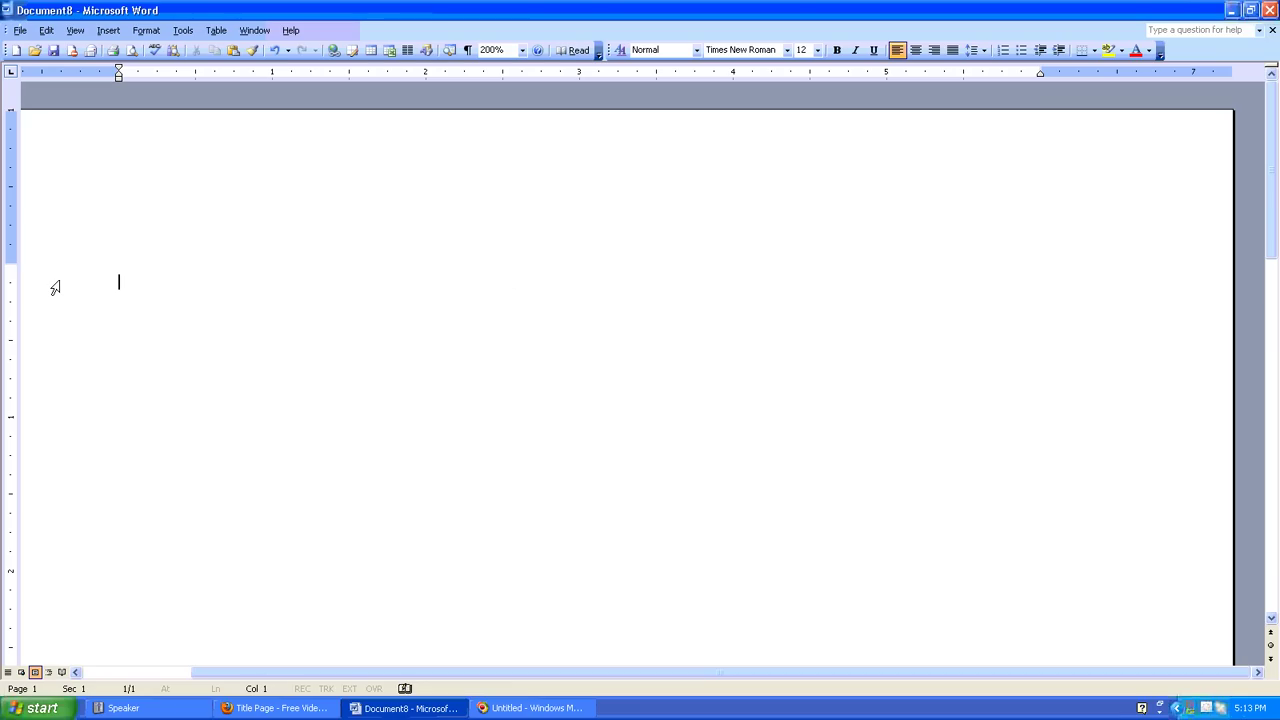
key(ctrl+v)
key(ctrl+v)
key(ctrl+v)
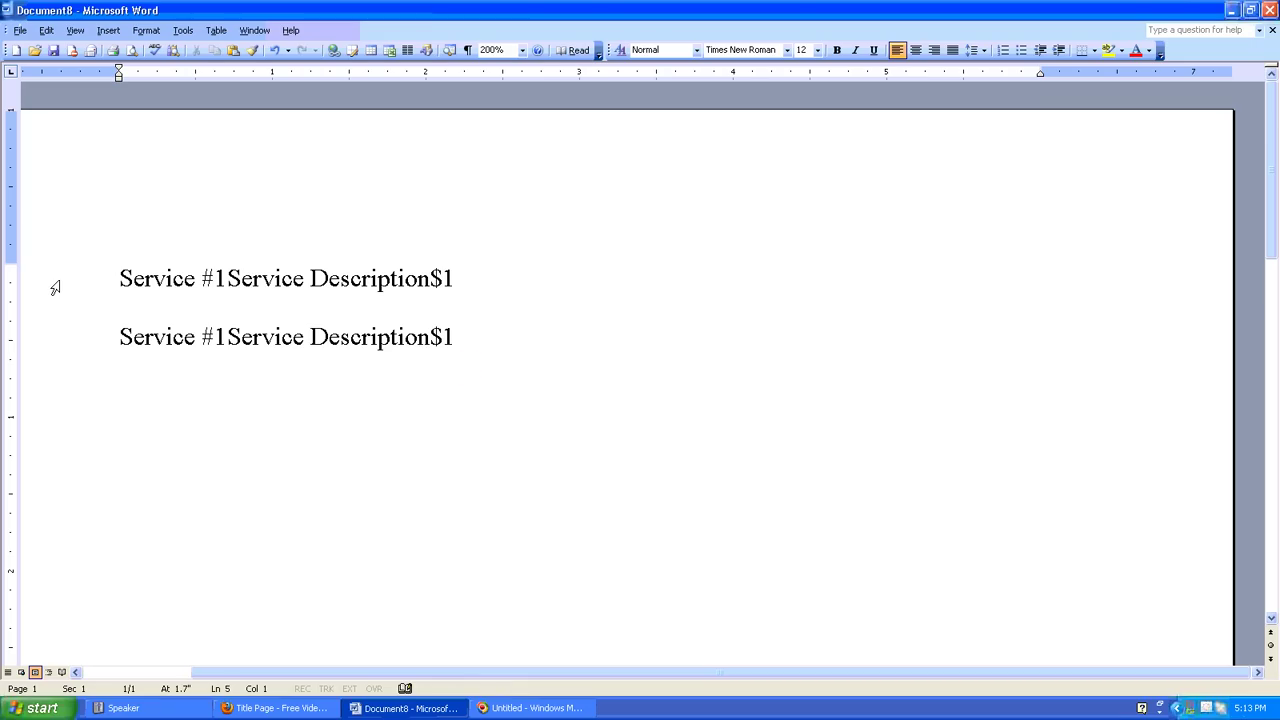
key(ctrl+v)
key(ctrl+v)
- Remove the empty lines between the pasted service entries
click(153, 302)
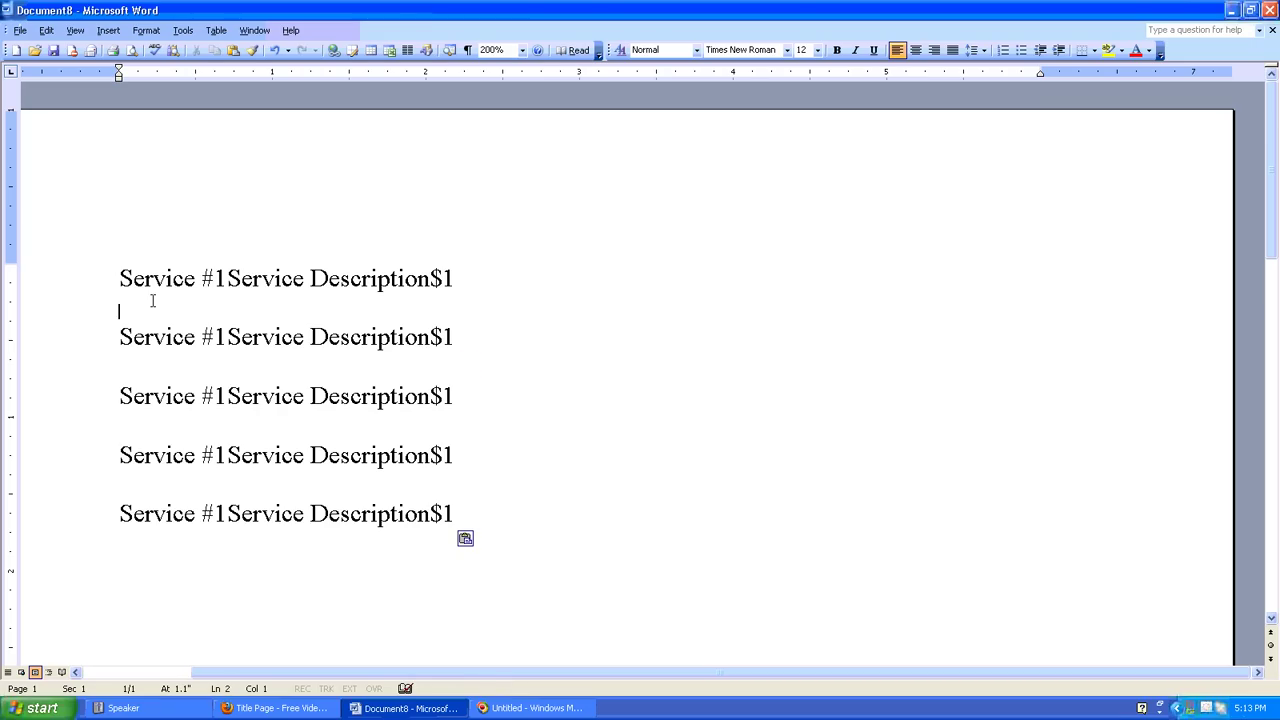
key(Delete)
key(Down)
key(Delete)
key(Down)
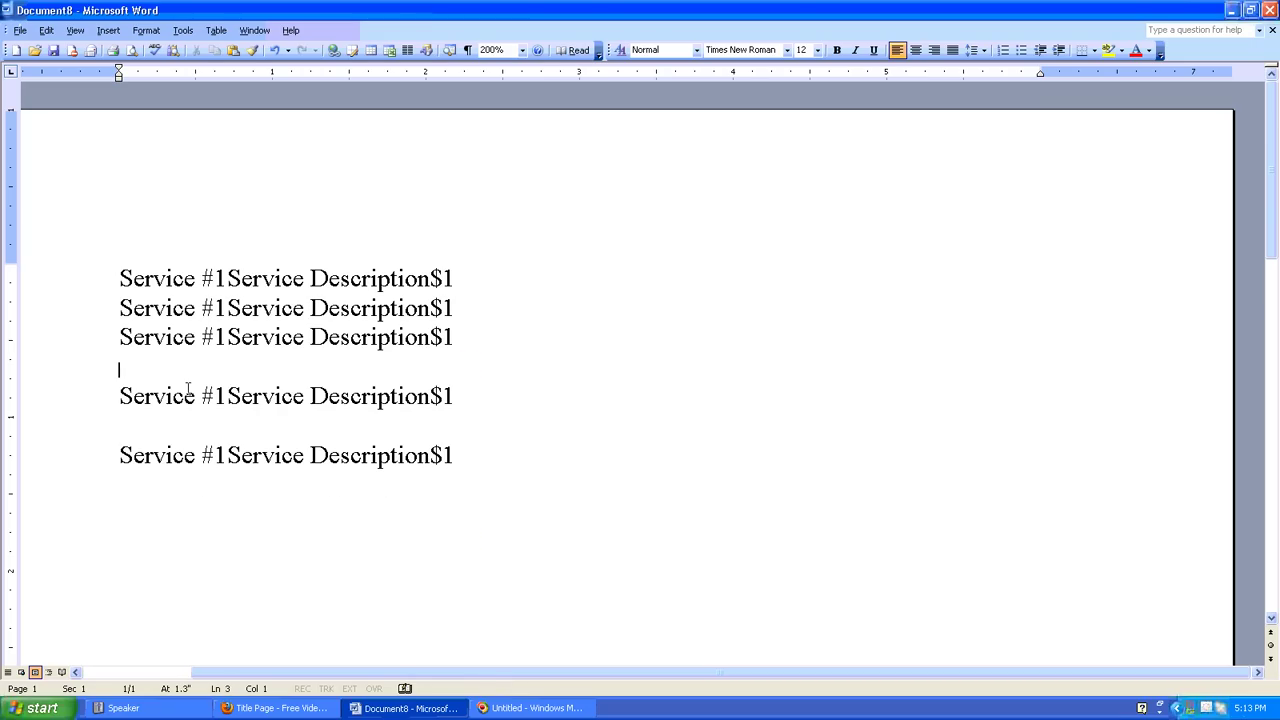
key(Delete)
key(Down)
key(Delete)
- Renumber services on lines 2–5 and add a final 'Total Due:$5' line
drag(226, 304, 227, 397)
text(2)
text(3)
text(5Service Description$1)
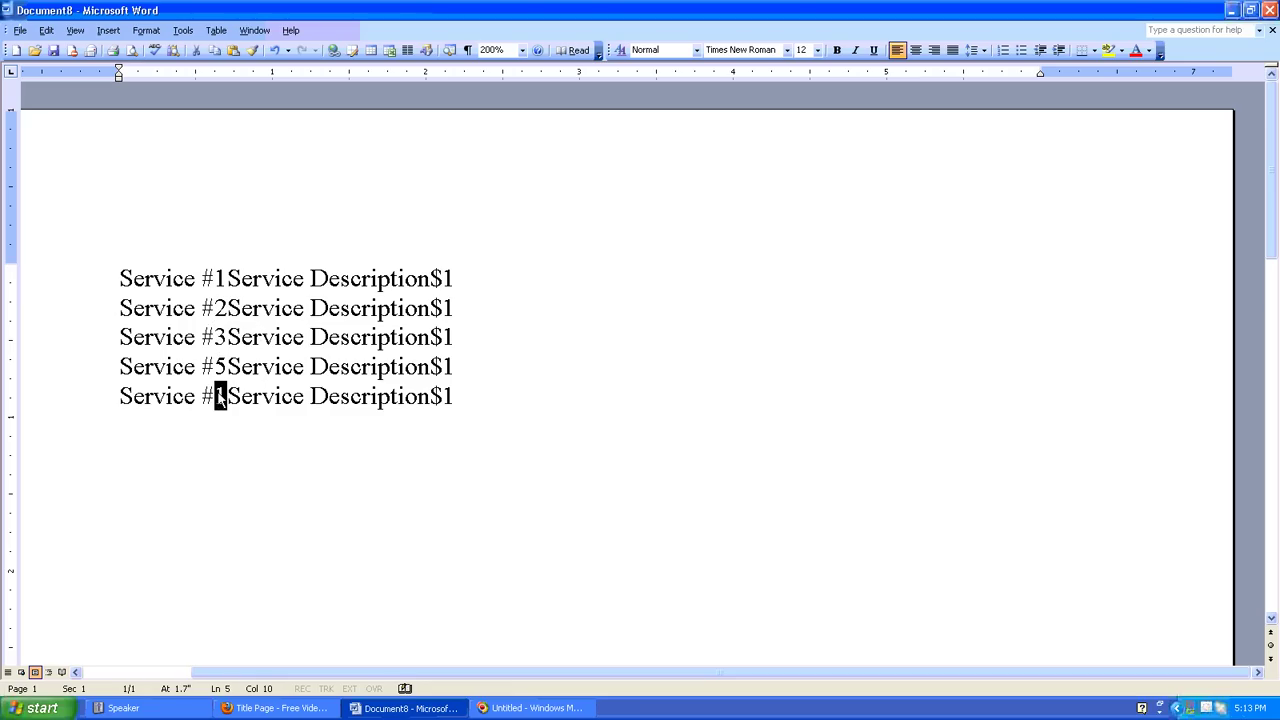
text(5)
click(536, 400)
key(Return)
text(Total Due:$5)
- Select the six list lines and add left tab stops at 1.5 and 4 inches
drag(295, 428, 114, 278)
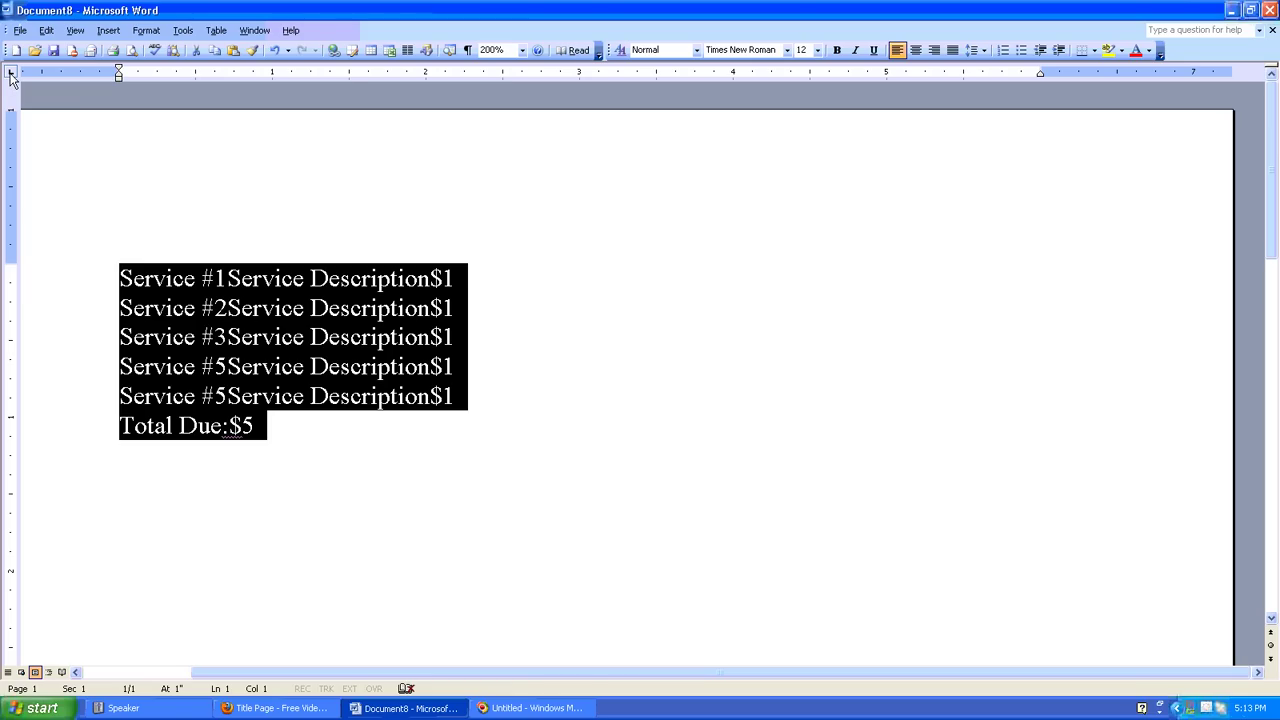
click(349, 73)
click(735, 73)
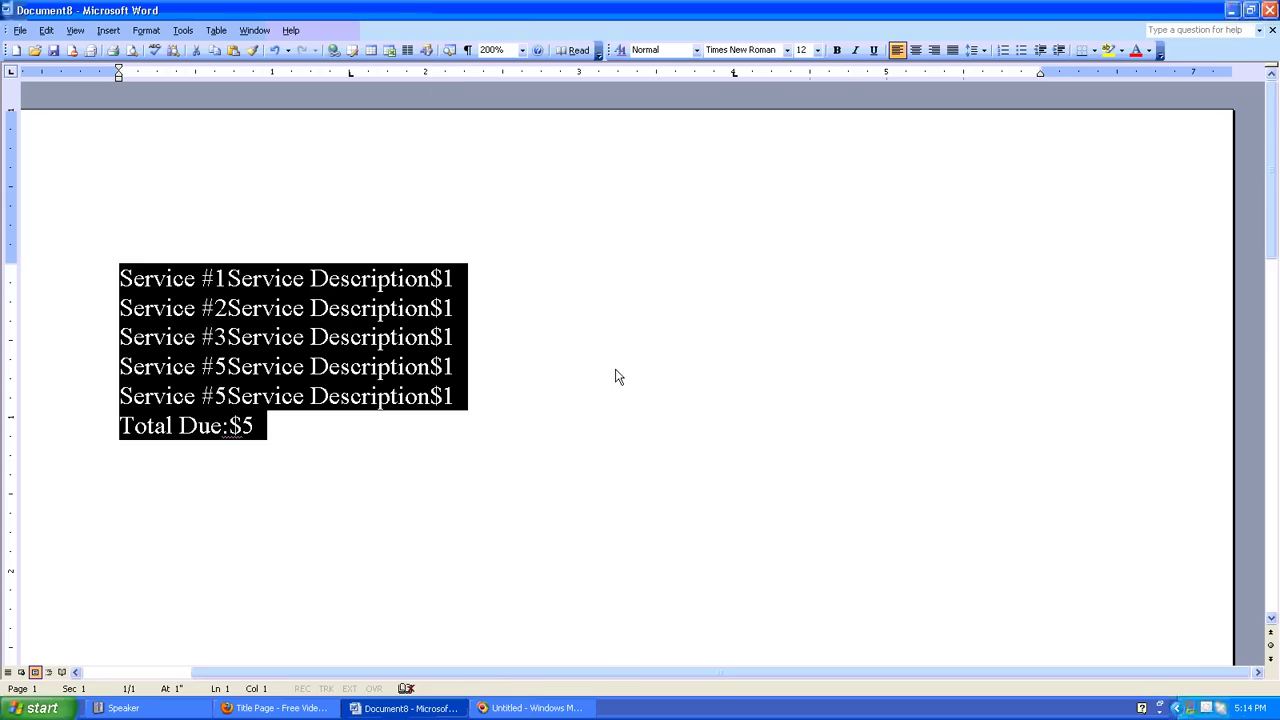
click(250, 310)
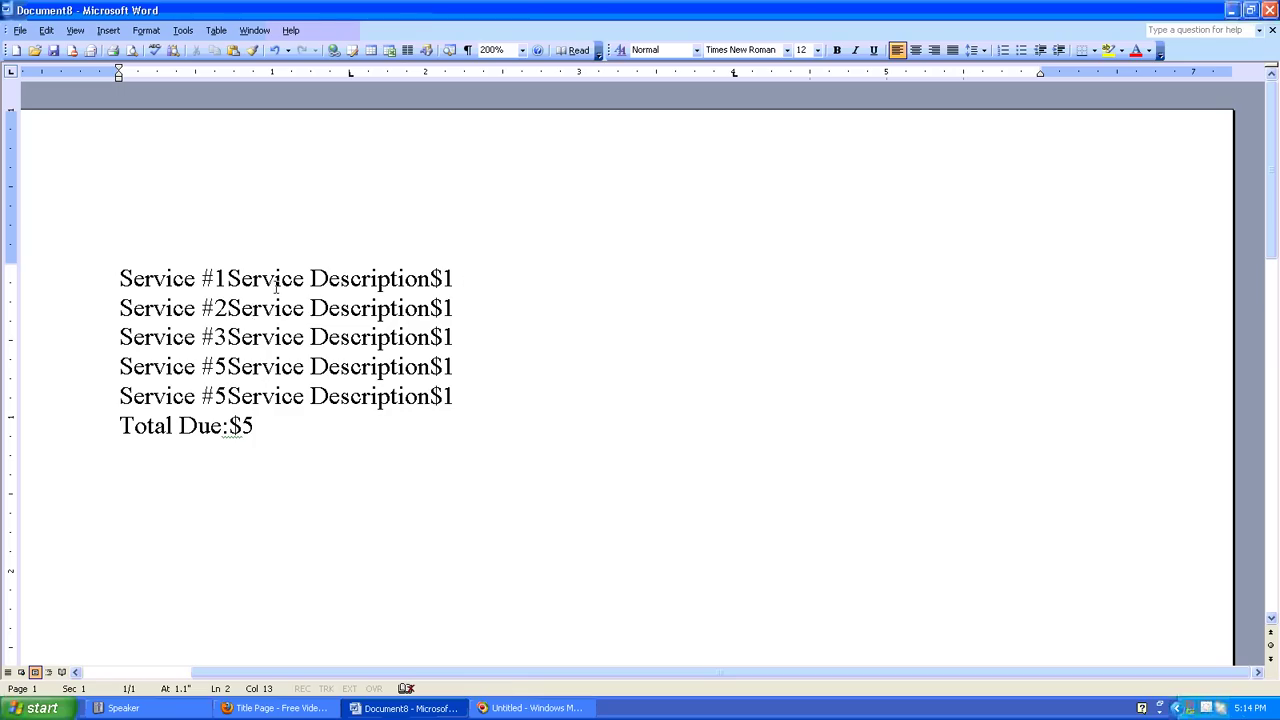
- Insert tabs before the description and the $1 price on service lines 1–3
click(226, 278)
key(Tab)
click(550, 283)
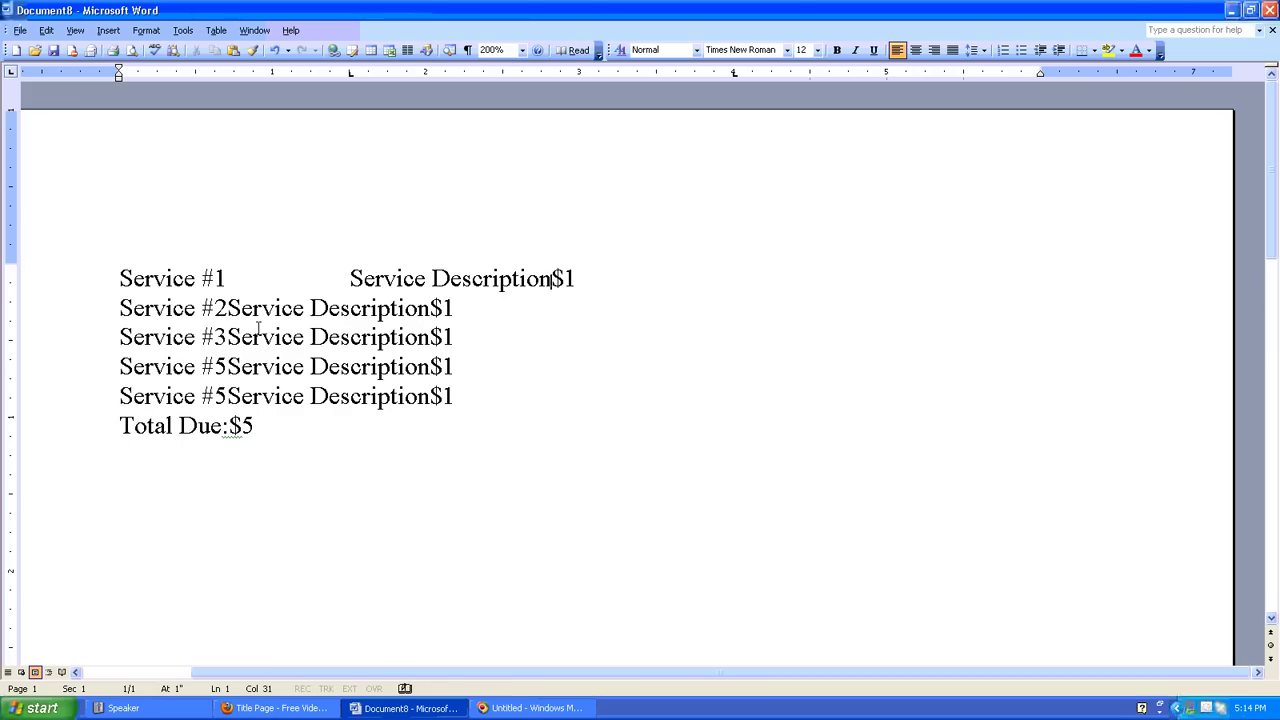
key(Tab)
click(228, 310)
key(Tab)
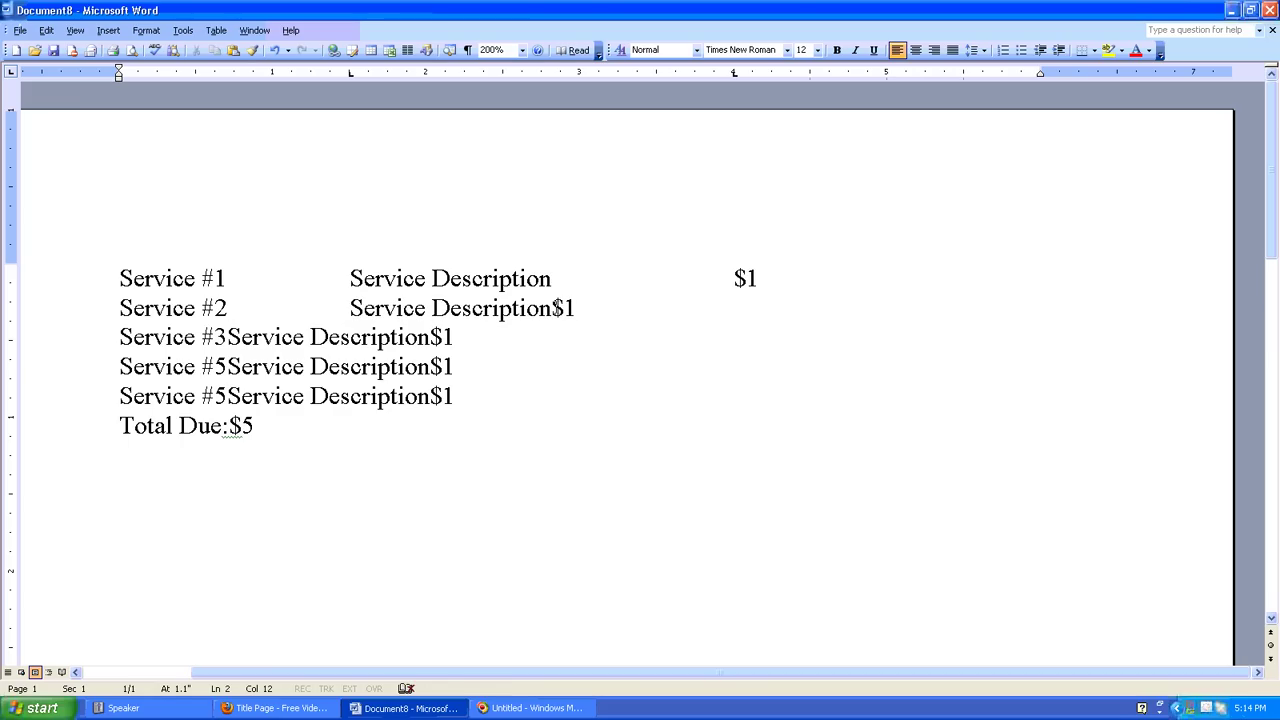
drag(543, 323, 565, 317)
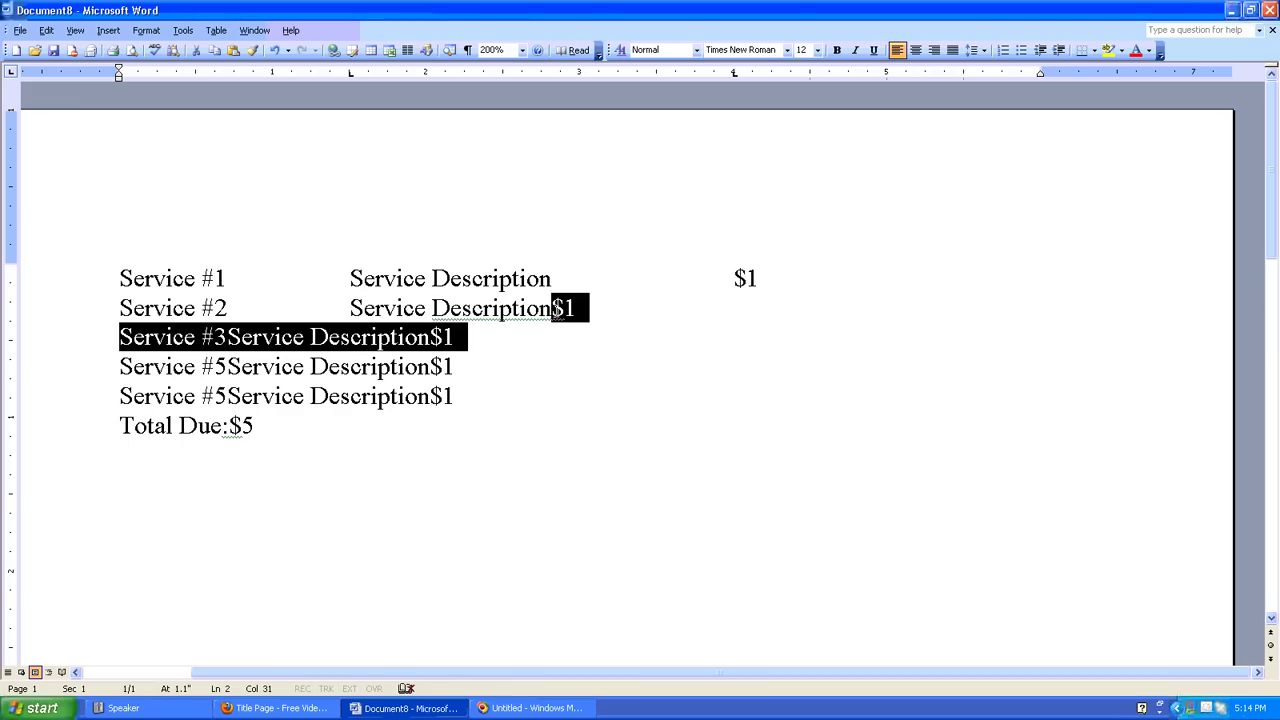
click(551, 316)
key(Tab)
click(229, 339)
key(Tab)
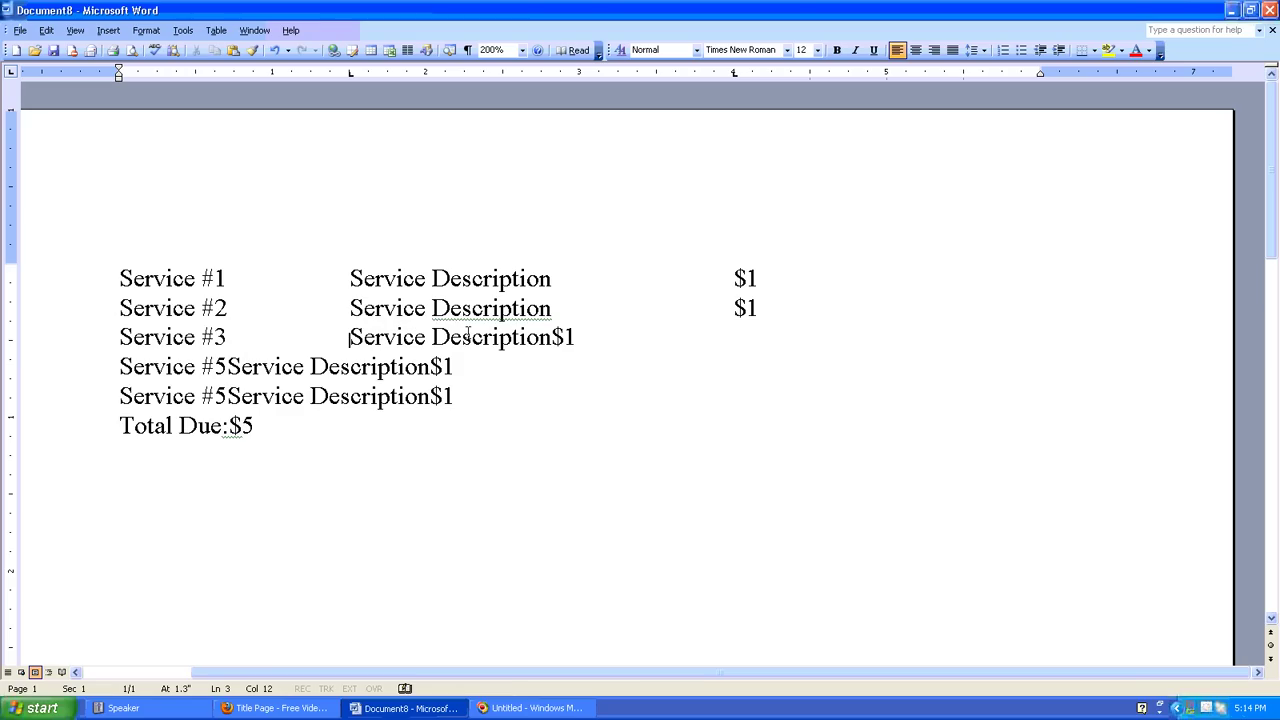
click(553, 340)
key(Tab)
- Tab lines 4–5 into columns, renumber line 4 as Service #4, and tab $5 across
click(228, 367)
key(Tab)
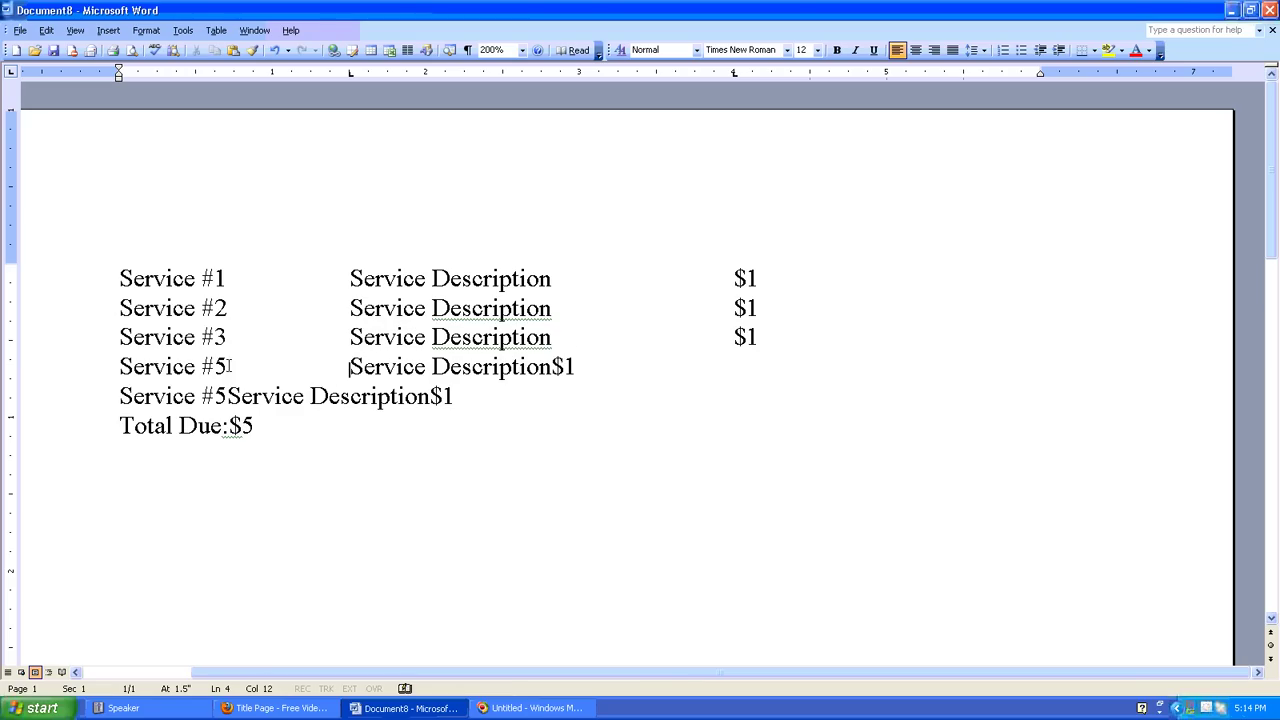
key(BackSpace)
text(4)
click(553, 367)
key(Tab)
click(227, 396)
key(Tab)
click(551, 396)
key(Tab)
click(228, 426)
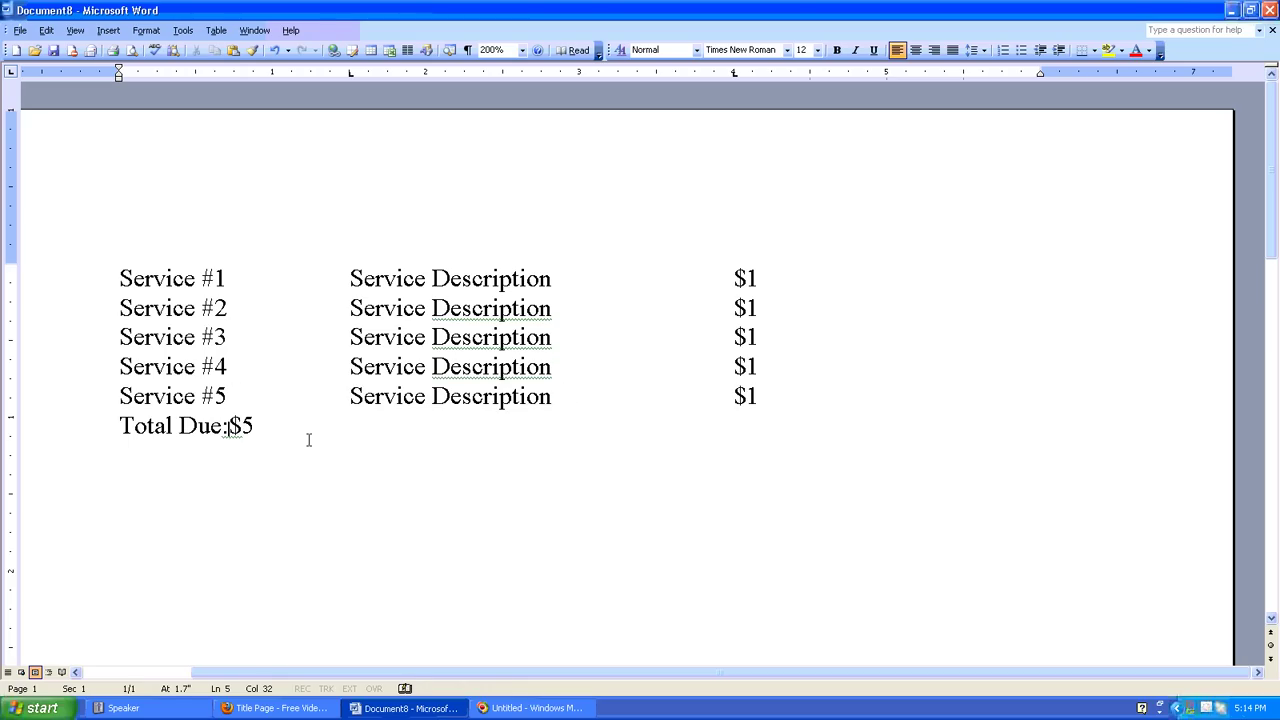
key(Tab)
key(Tab)
click(805, 428)
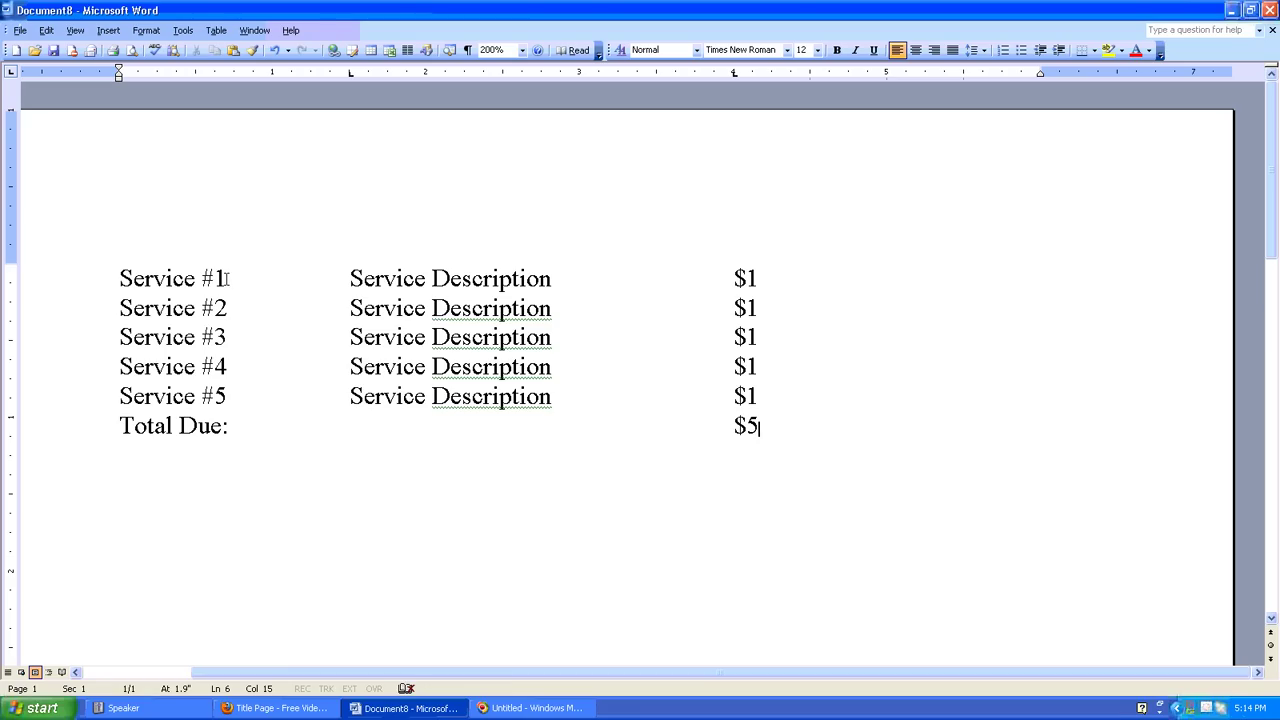
drag(240, 279, 310, 279)
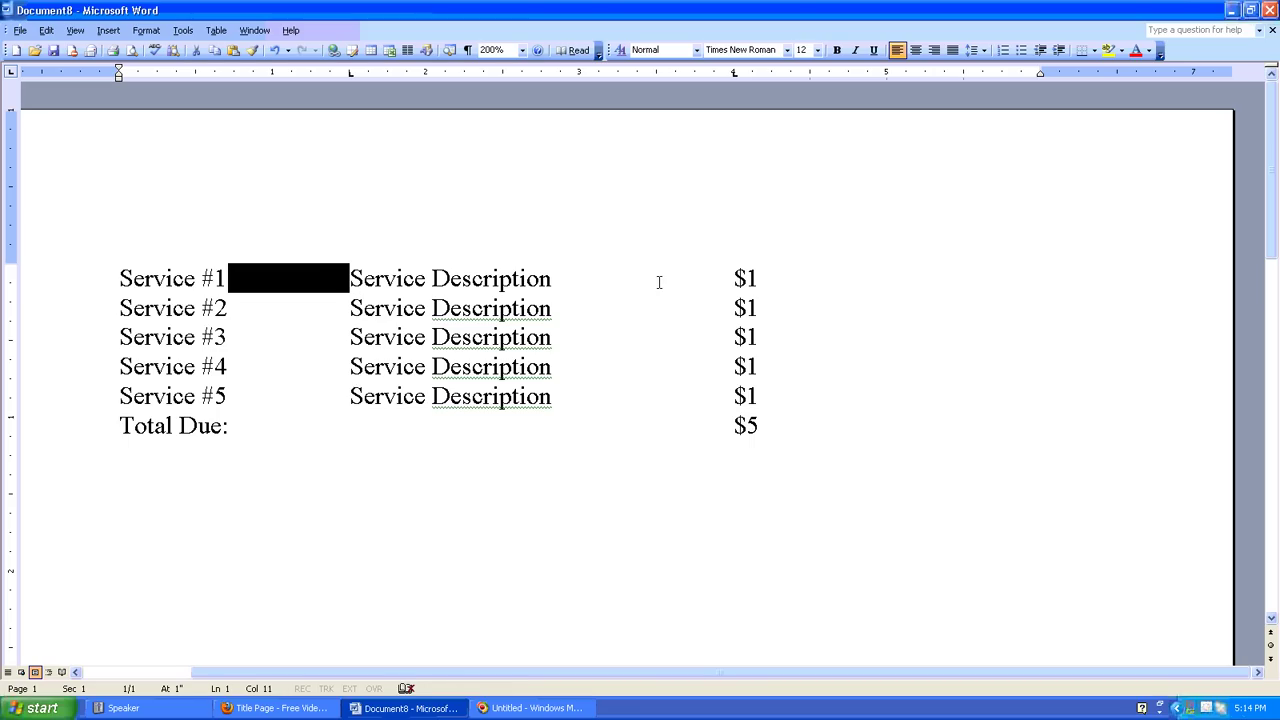
drag(553, 280, 703, 278)
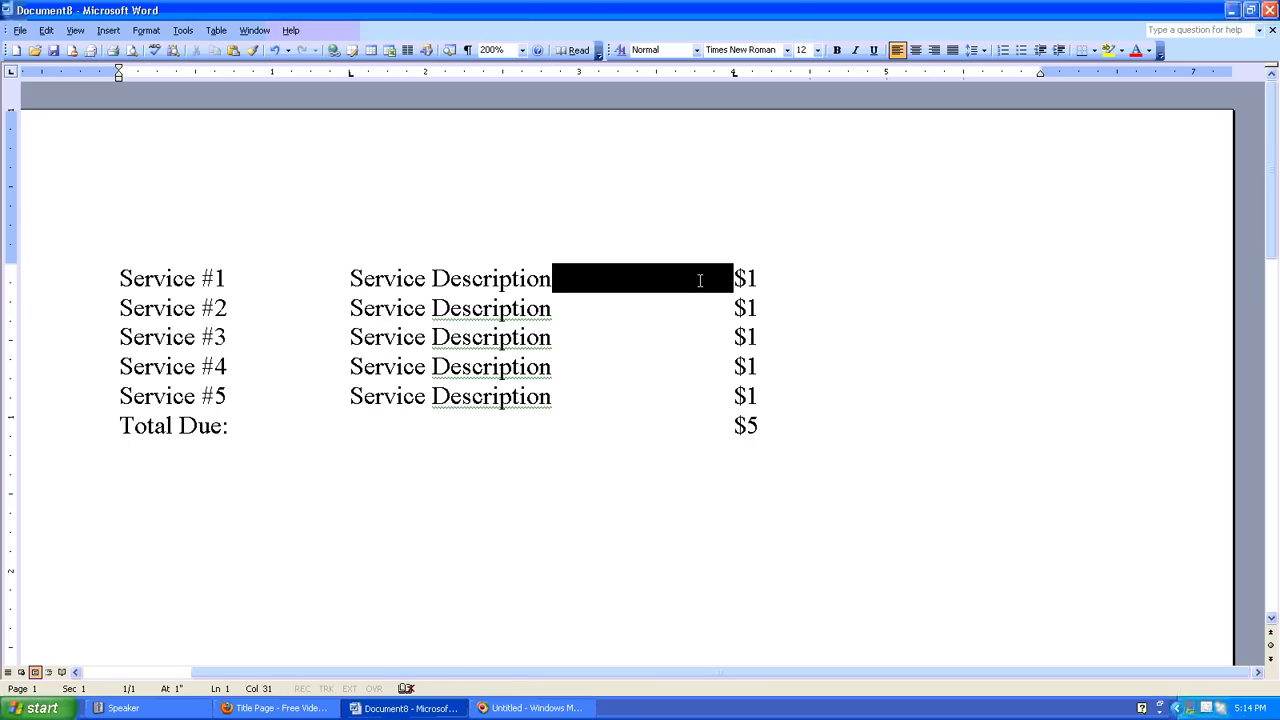
click(643, 298)
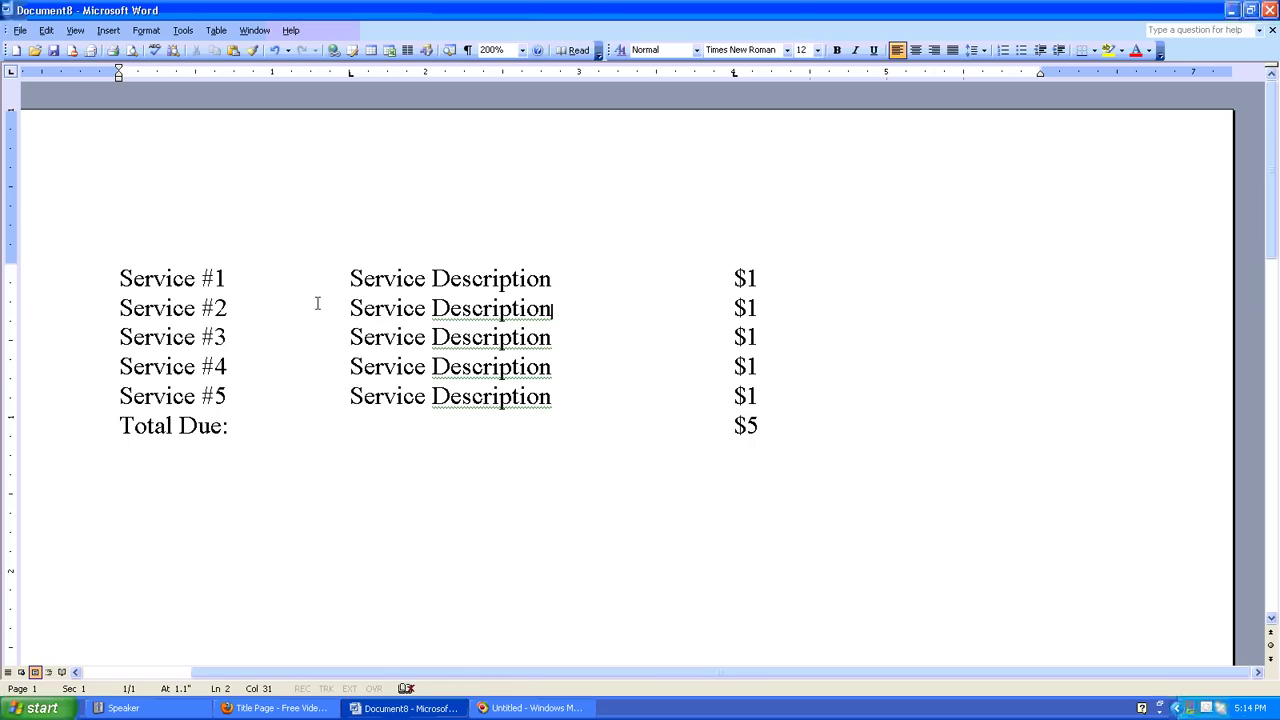
click(252, 430)
drag(763, 428, 165, 290)
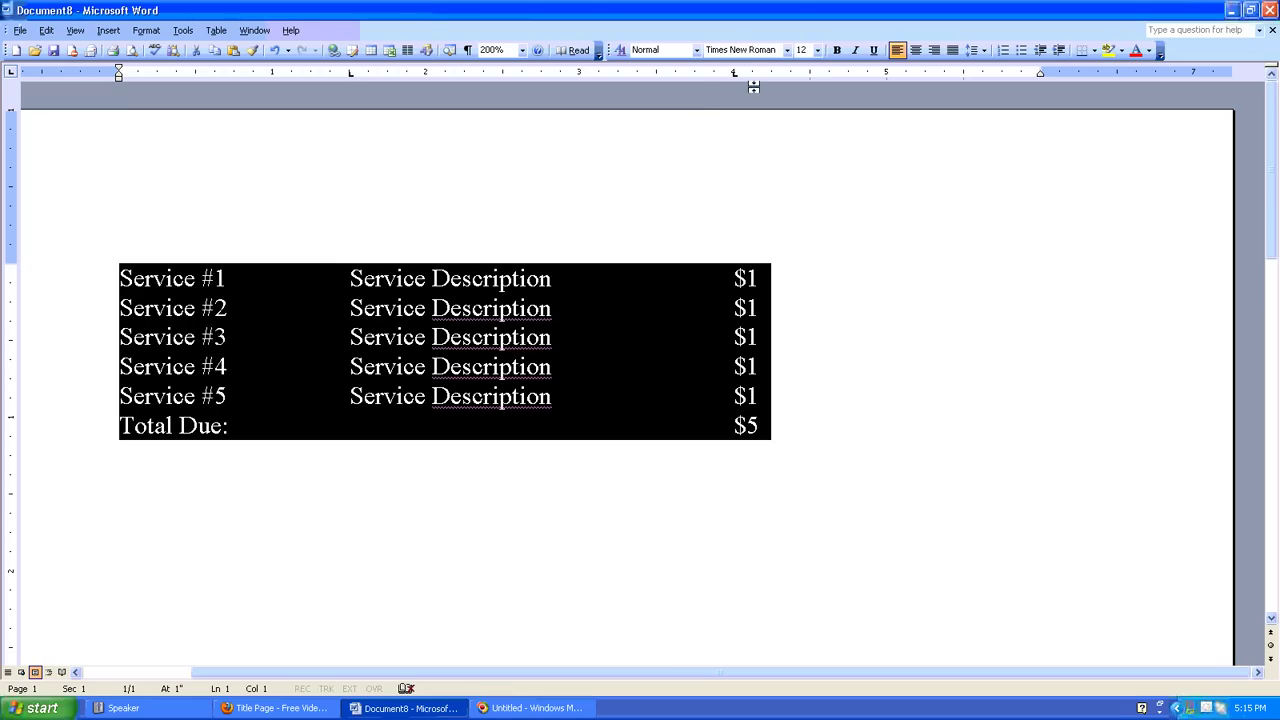
click(348, 368)
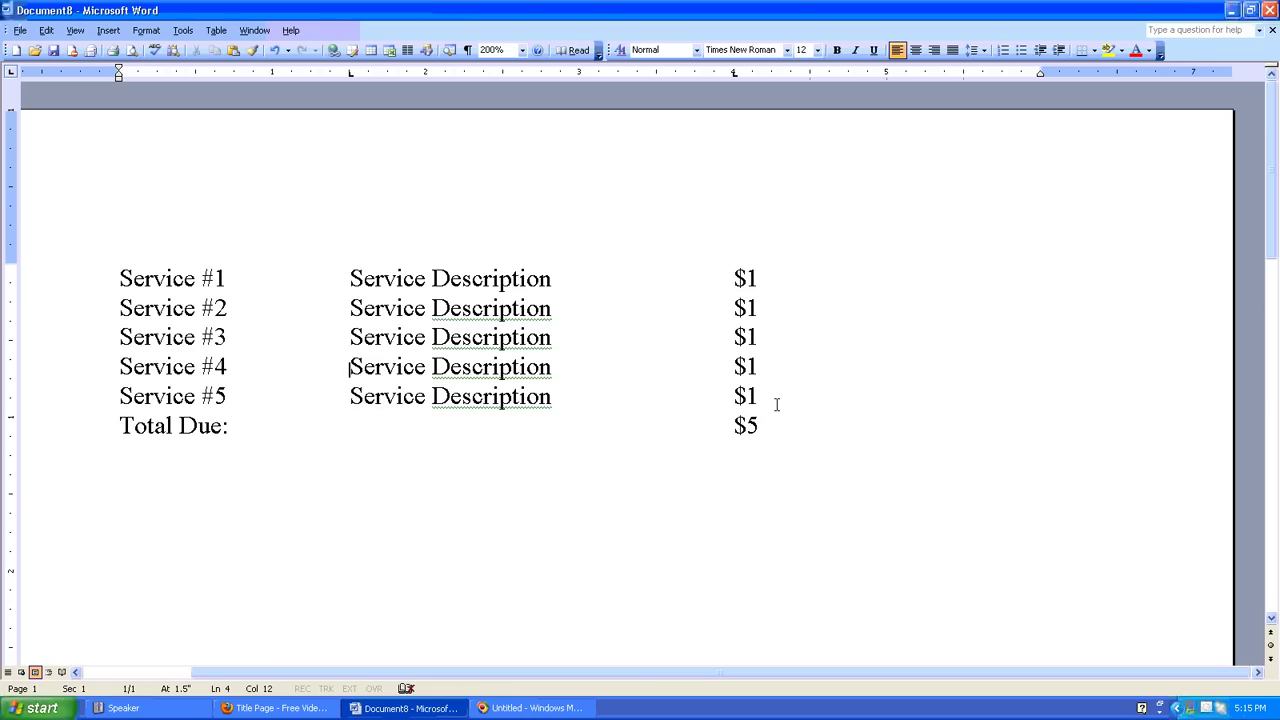
- Select the Service #5 line and apply a Bottom Border beneath it
click(83, 395)
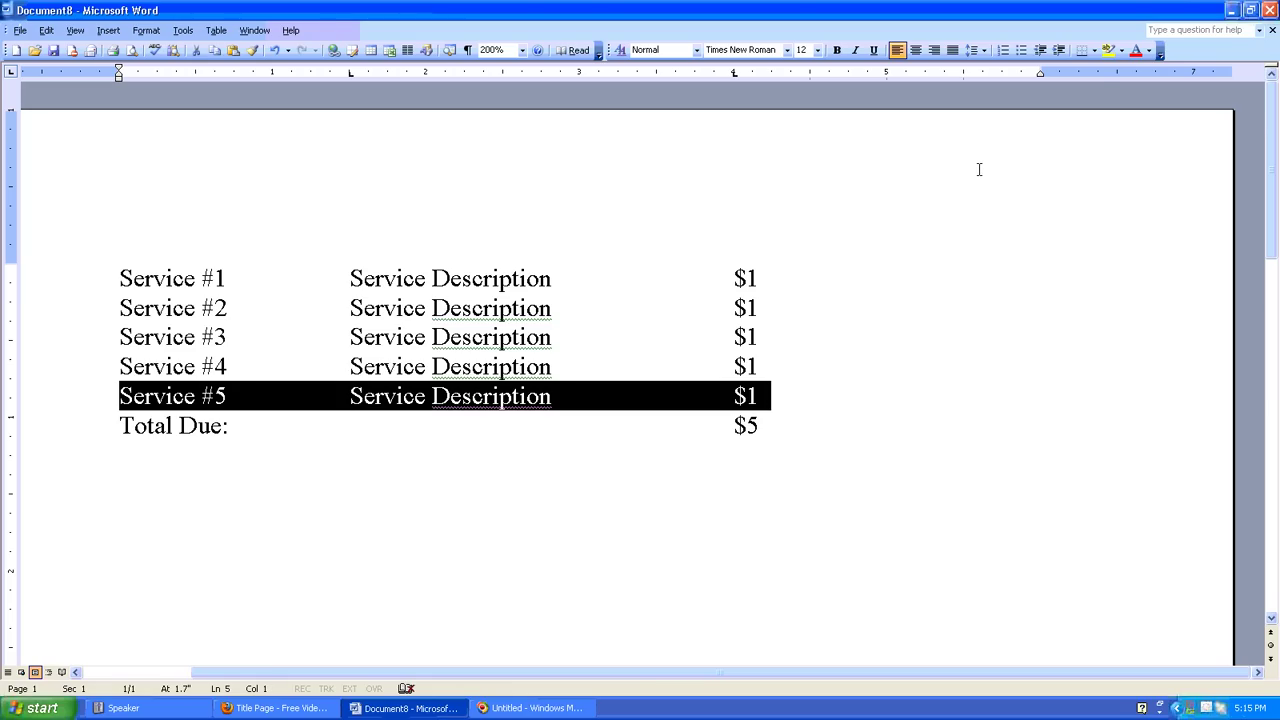
click(1094, 50)
click(1118, 95)
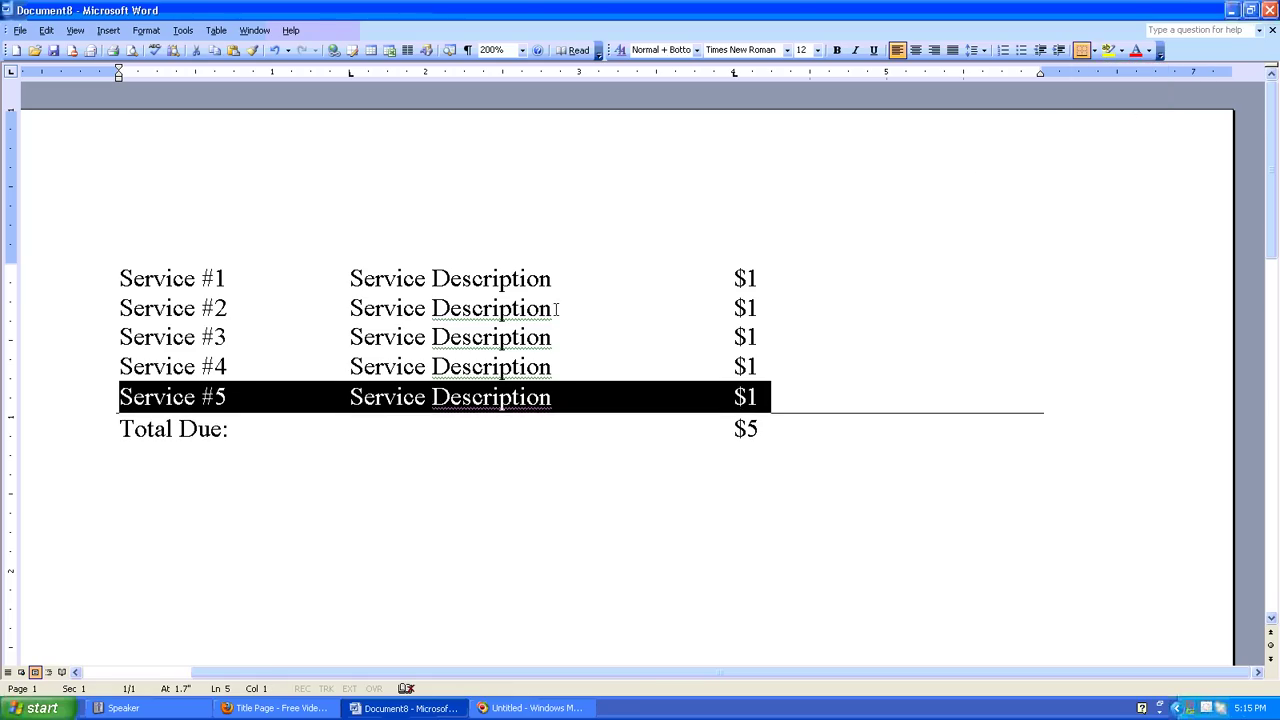